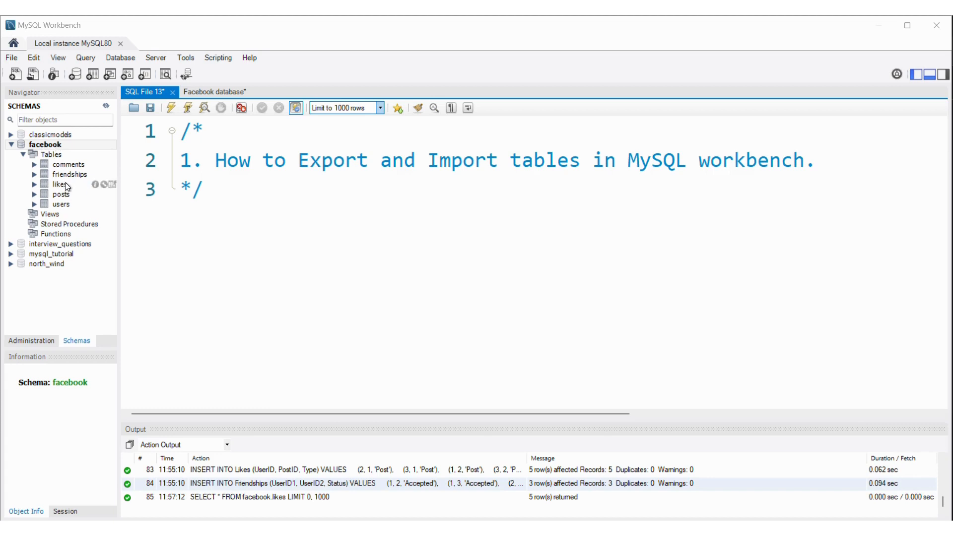
# - Show the rows of the facebook likes table and export them to the Downloads folder as a CSV file named likes
pyautogui.click(111, 184)
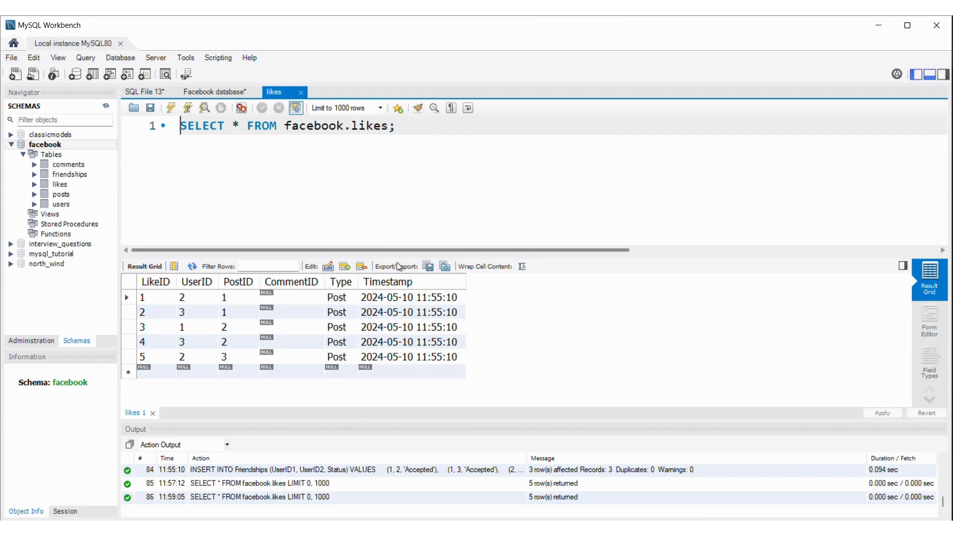
pyautogui.click(427, 267)
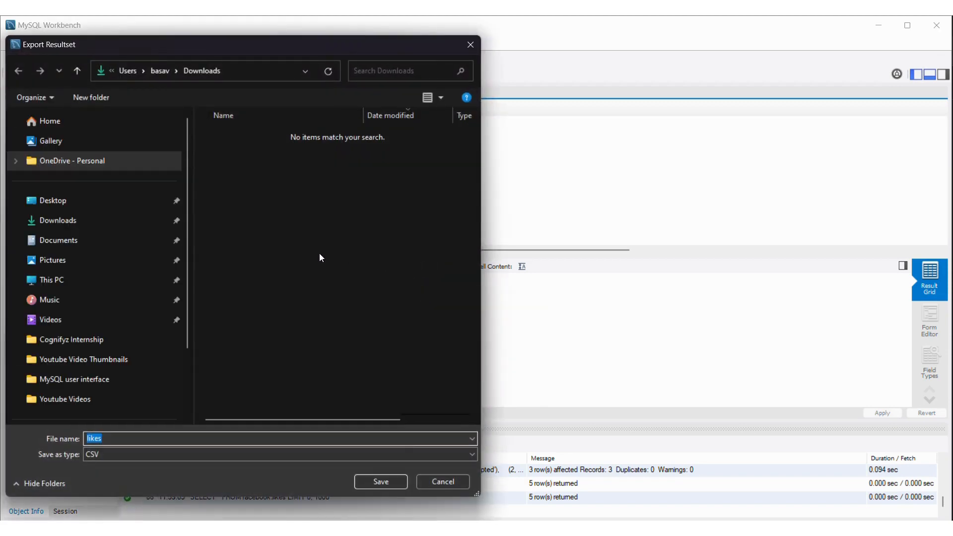
pyautogui.click(100, 219)
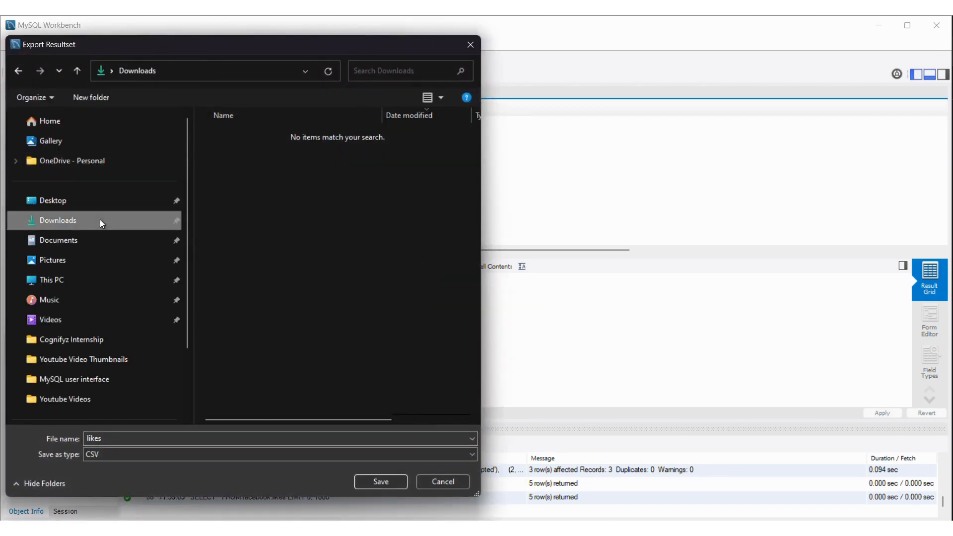
pyautogui.click(380, 481)
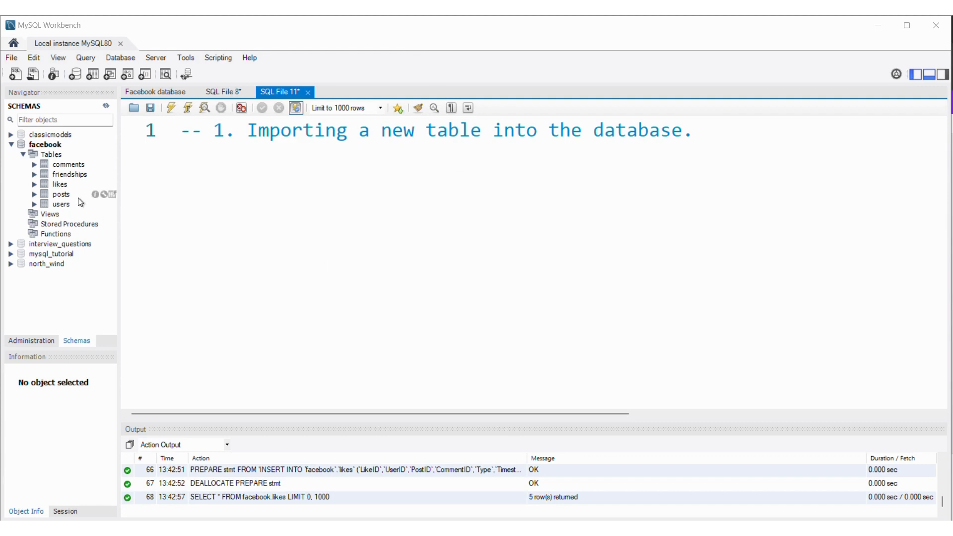
# - Drop the likes table from the facebook schema
pyautogui.click(58, 184)
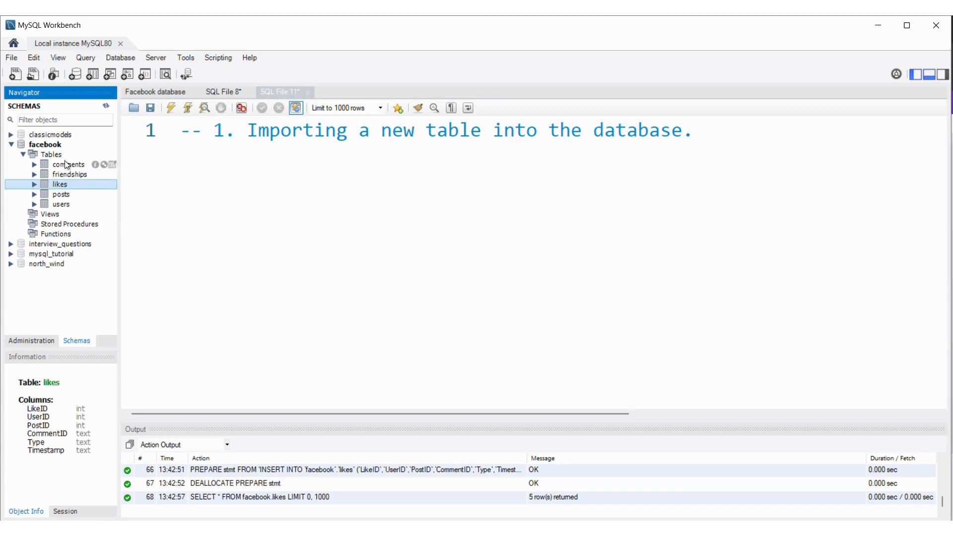
pyautogui.rightClick(63, 185)
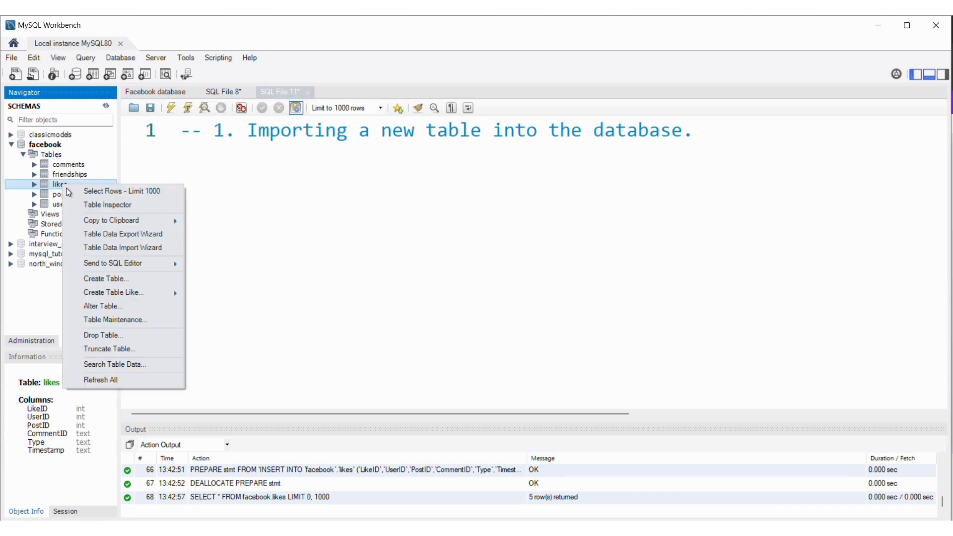
pyautogui.click(111, 337)
pyautogui.click(424, 284)
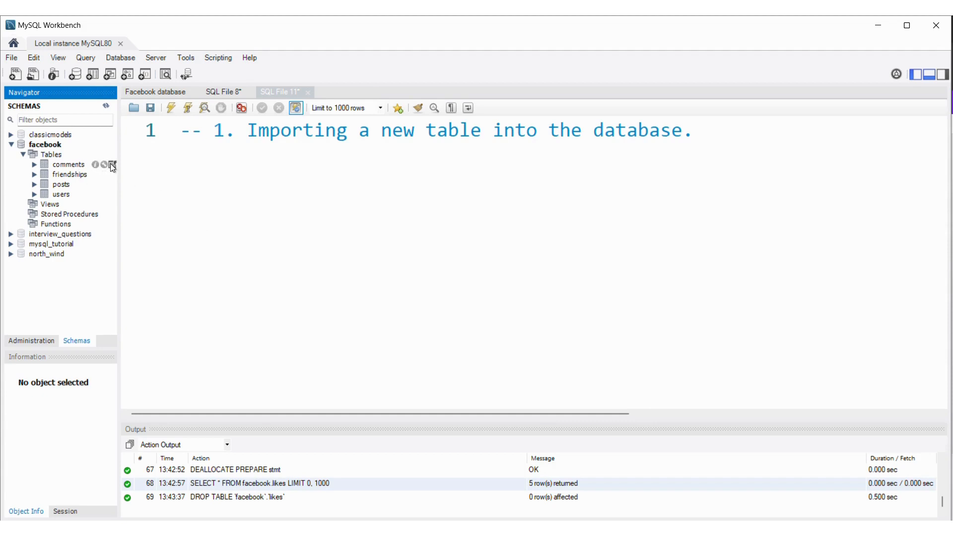
# - Show the rows of the comments table and start a record import with likes.csv from Downloads as the source file
pyautogui.click(111, 163)
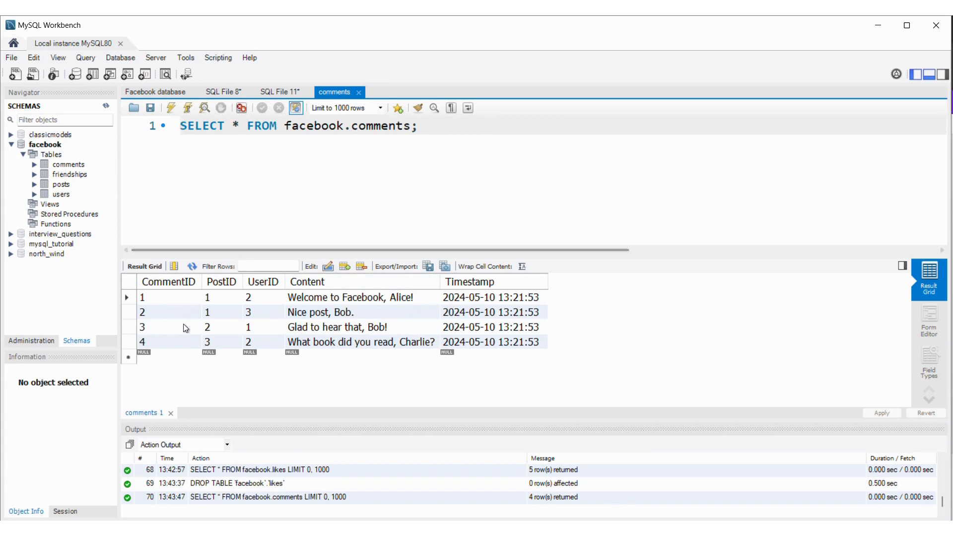
pyautogui.click(445, 267)
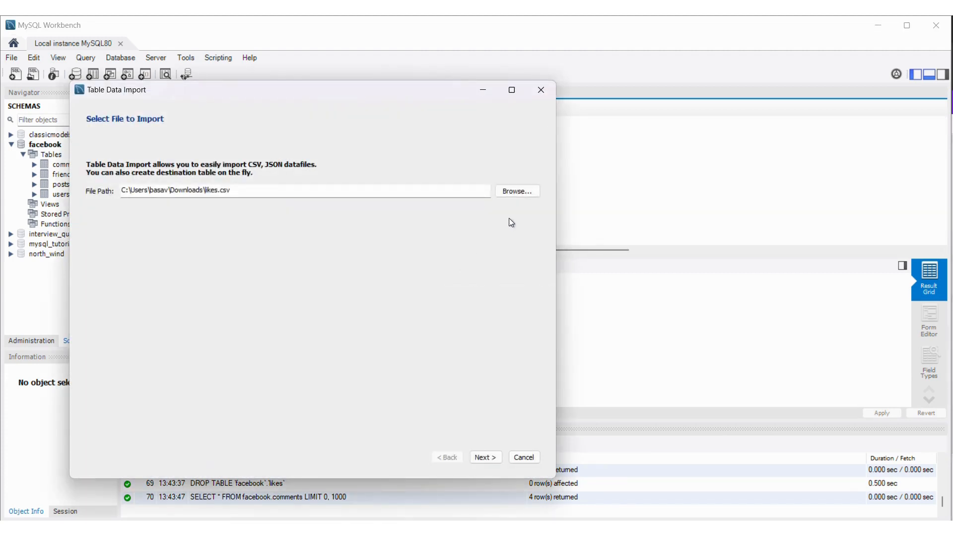
pyautogui.click(521, 193)
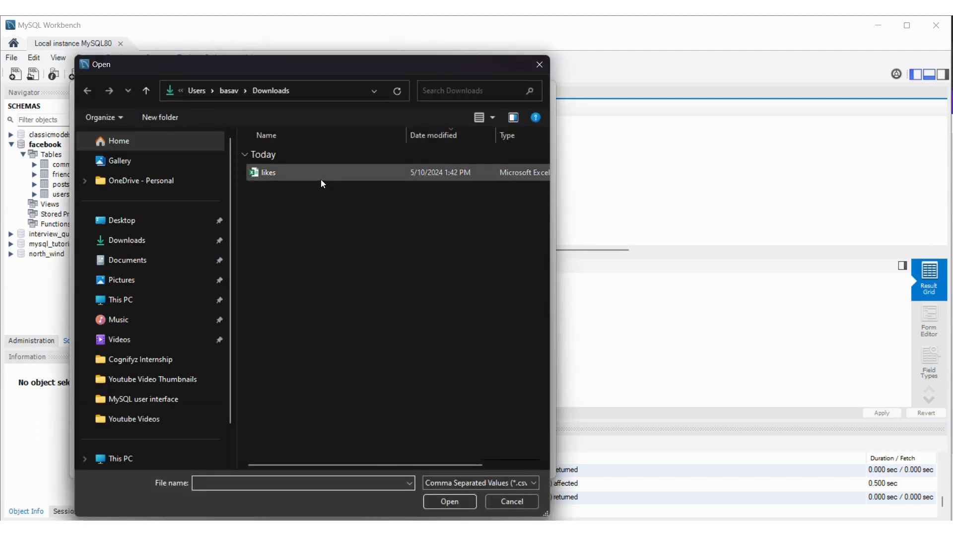
pyautogui.click(297, 173)
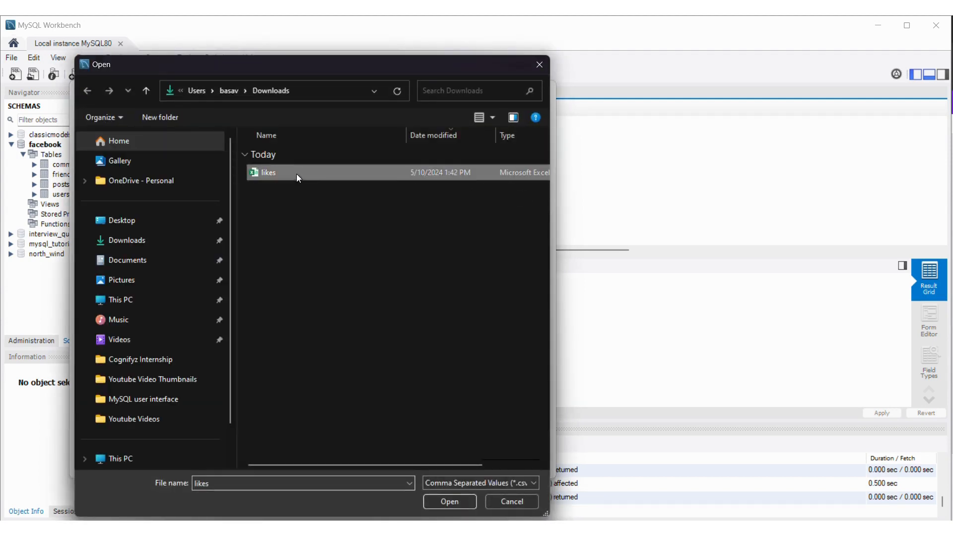
pyautogui.click(445, 500)
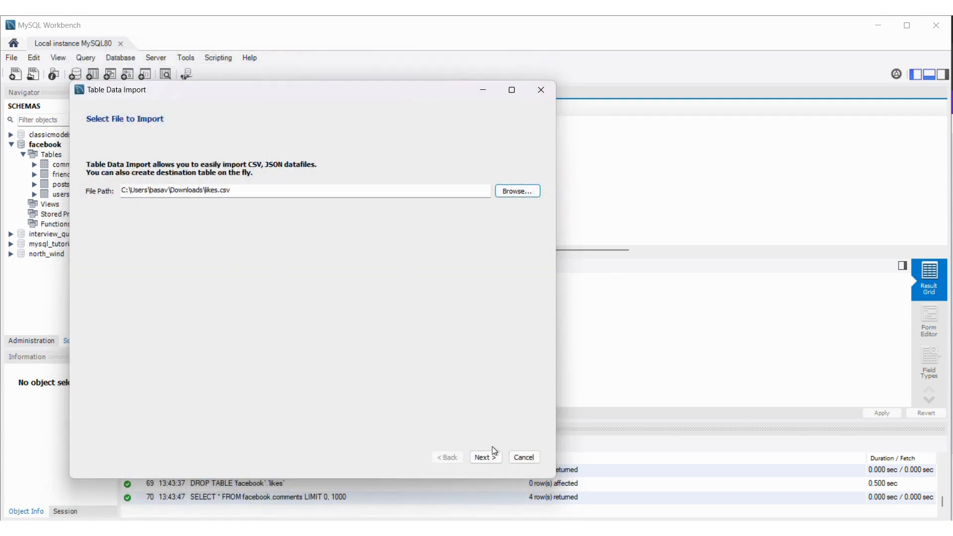
pyautogui.click(485, 457)
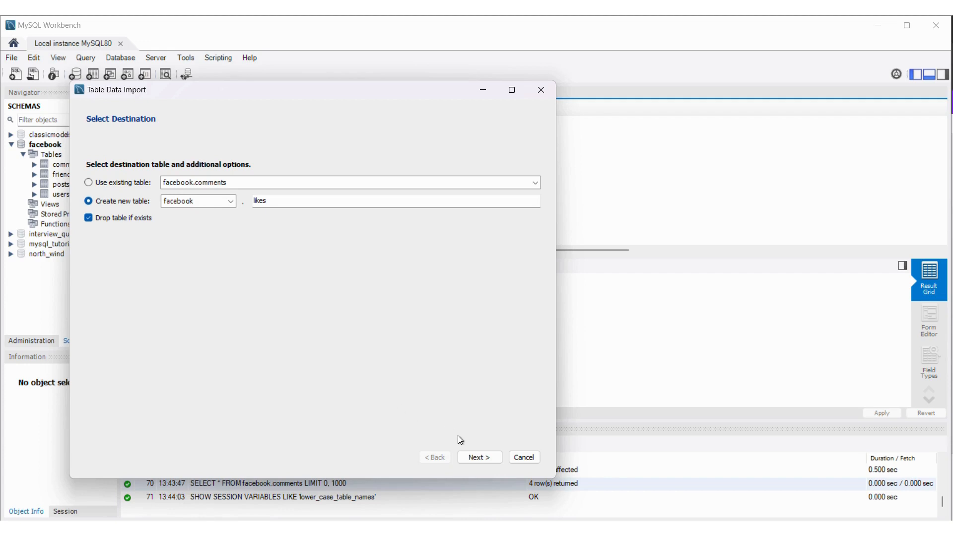
# - Import the file into a new table facebook.likes, dropping any existing one, with utf-8 encoding and all source columns included
pyautogui.click(478, 457)
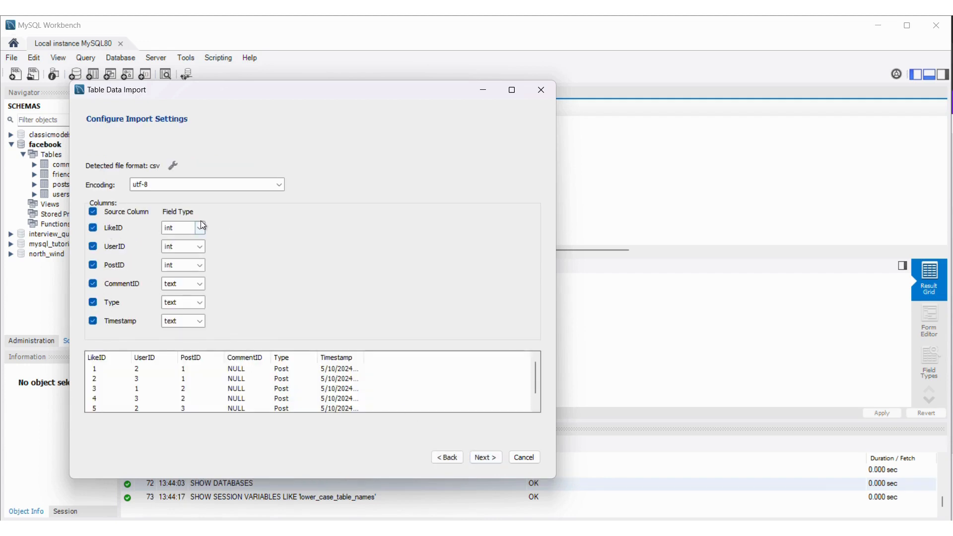
pyautogui.scroll(-1, 214, 380)
pyautogui.click(481, 457)
pyautogui.click(484, 456)
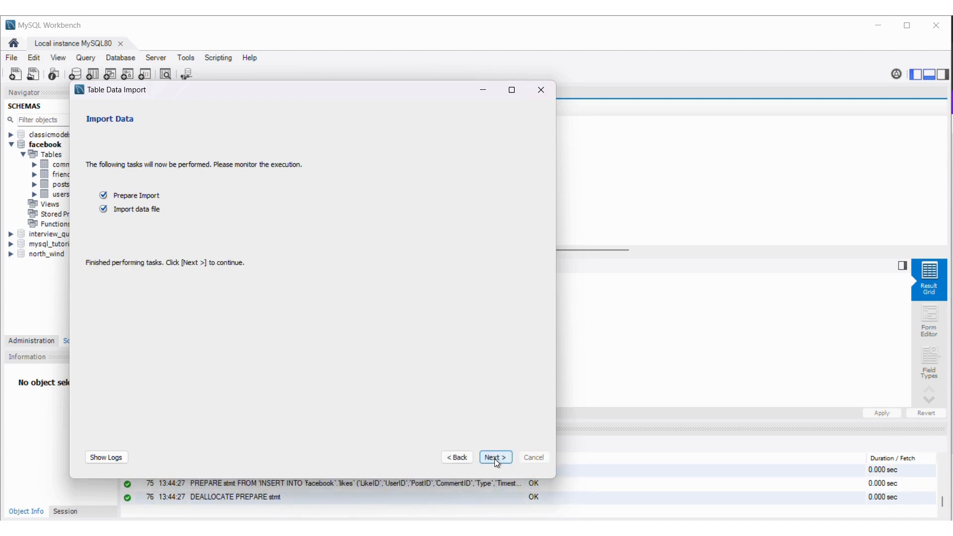
pyautogui.click(496, 458)
pyautogui.click(488, 454)
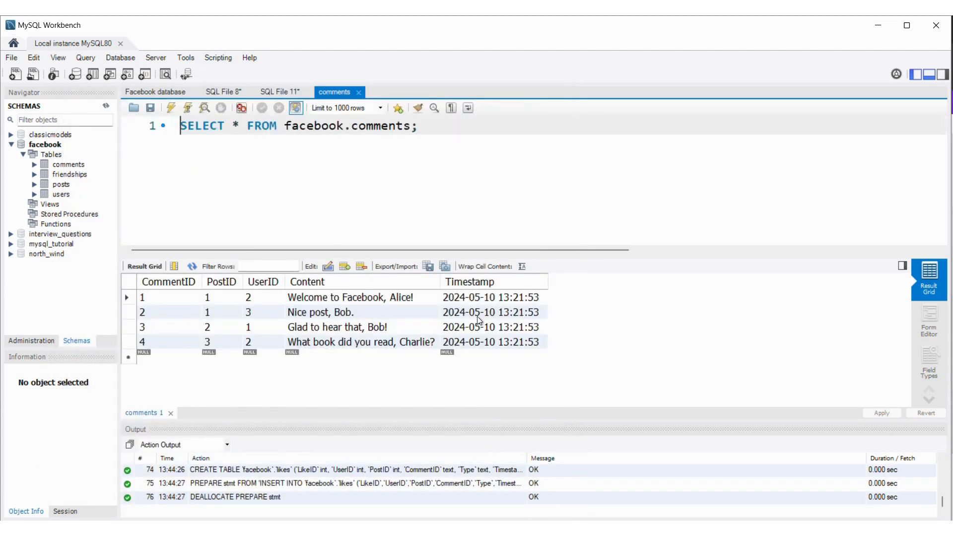
# - Refresh the schema list and show the rows of the imported likes table
pyautogui.click(106, 106)
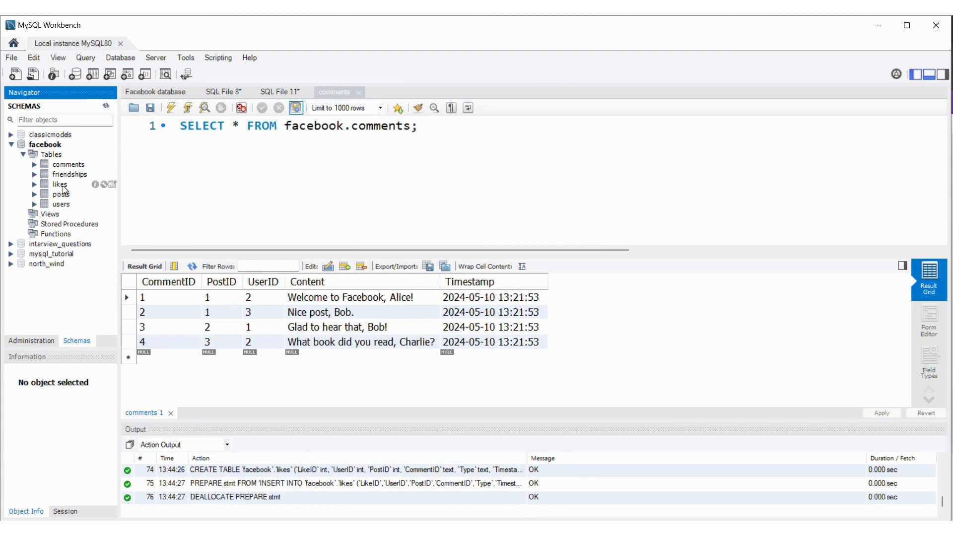
pyautogui.click(112, 185)
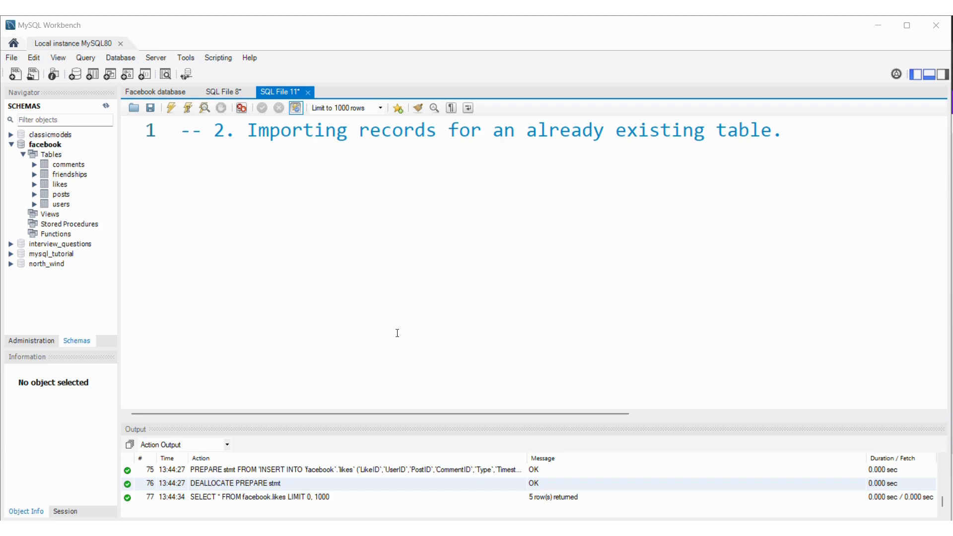
# - Switch to the likes CSV in Excel and renumber the LikeID cells A2 to A6 as a series from 6 to 10
pyautogui.click(602, 430)
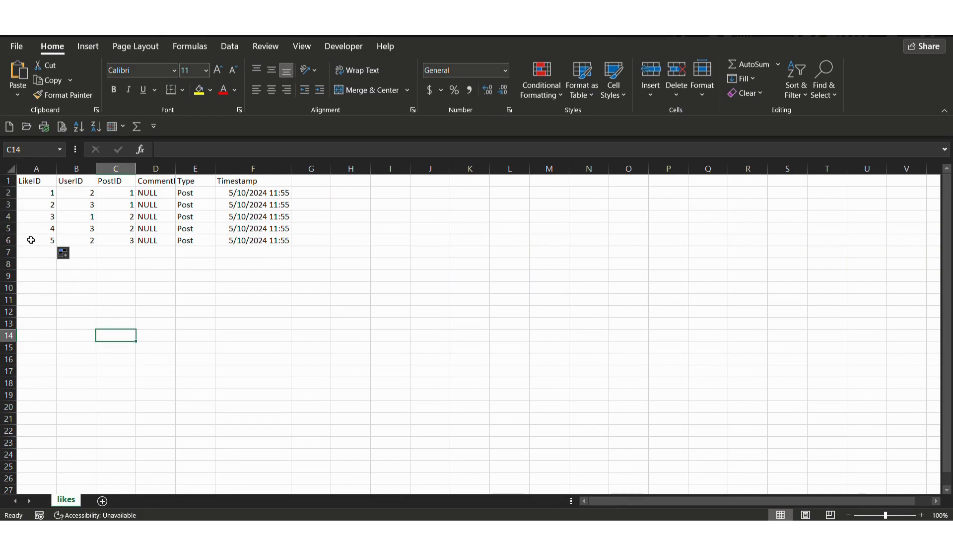
pyautogui.click(49, 194)
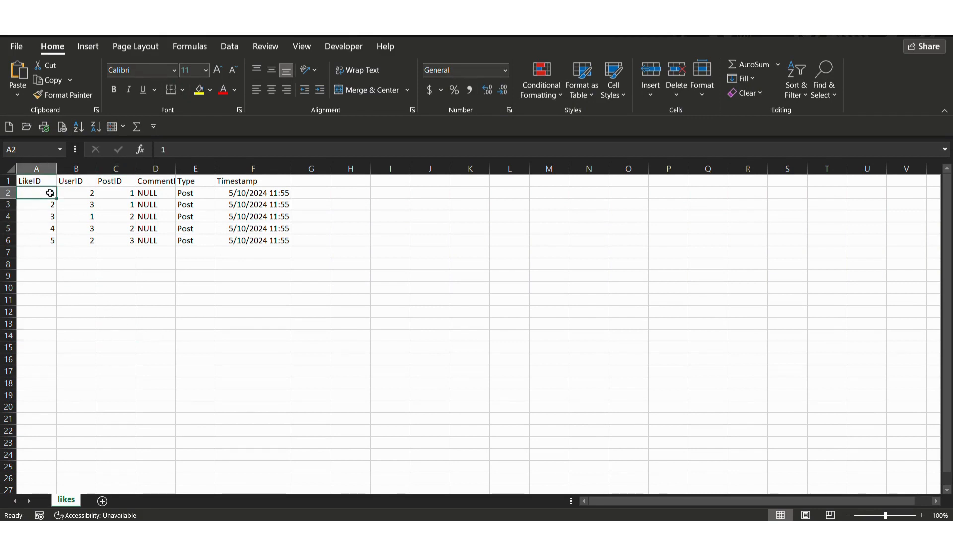
pyautogui.write('6')
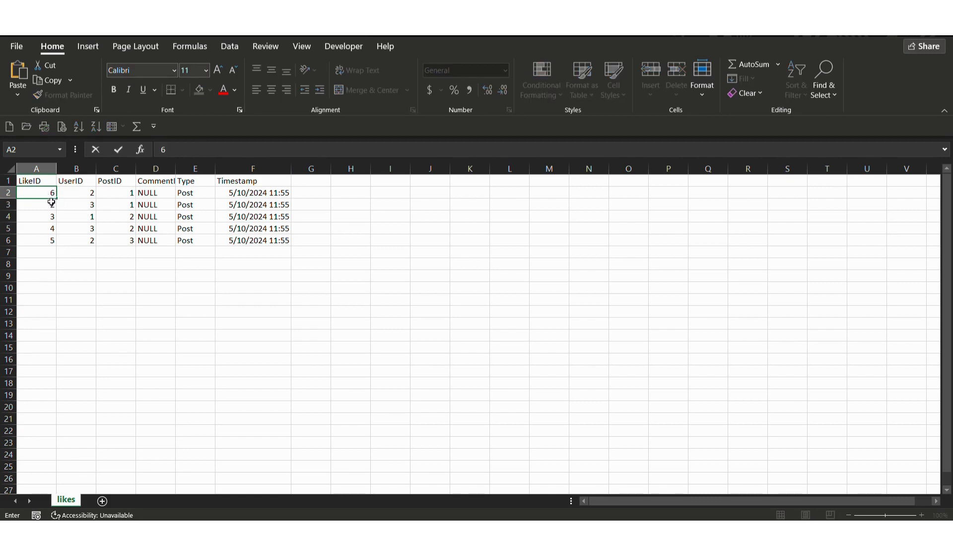
pyautogui.moveTo(56, 197); pyautogui.dragTo(57, 241)
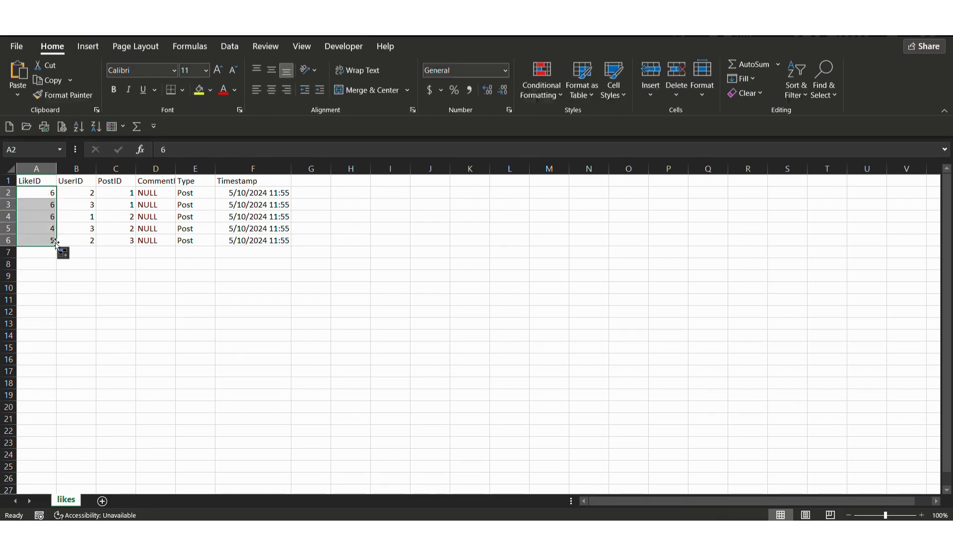
pyautogui.click(64, 253)
pyautogui.click(72, 285)
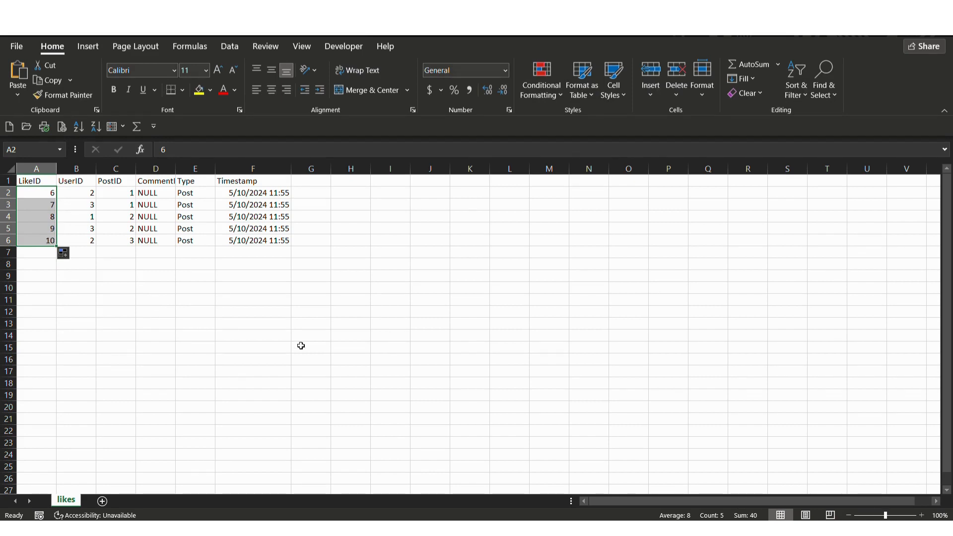
# - Switch to MySQL Workbench, show the rows of the comments table and start importing records from an external file
pyautogui.click(562, 504)
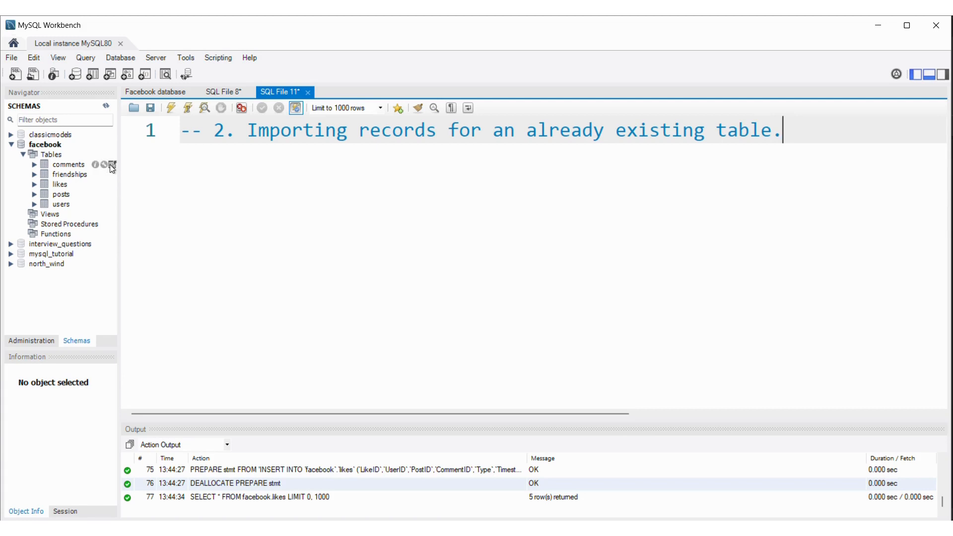
pyautogui.click(111, 164)
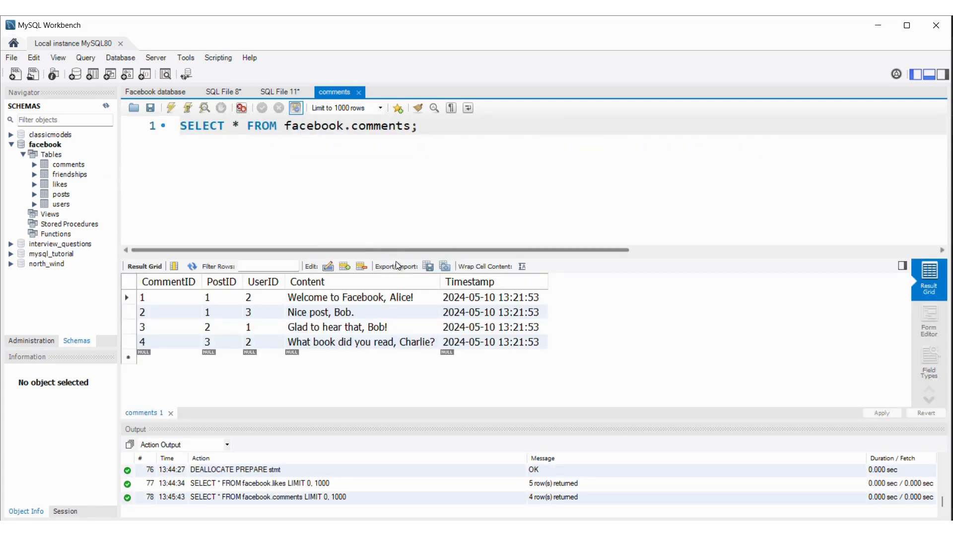
pyautogui.click(445, 266)
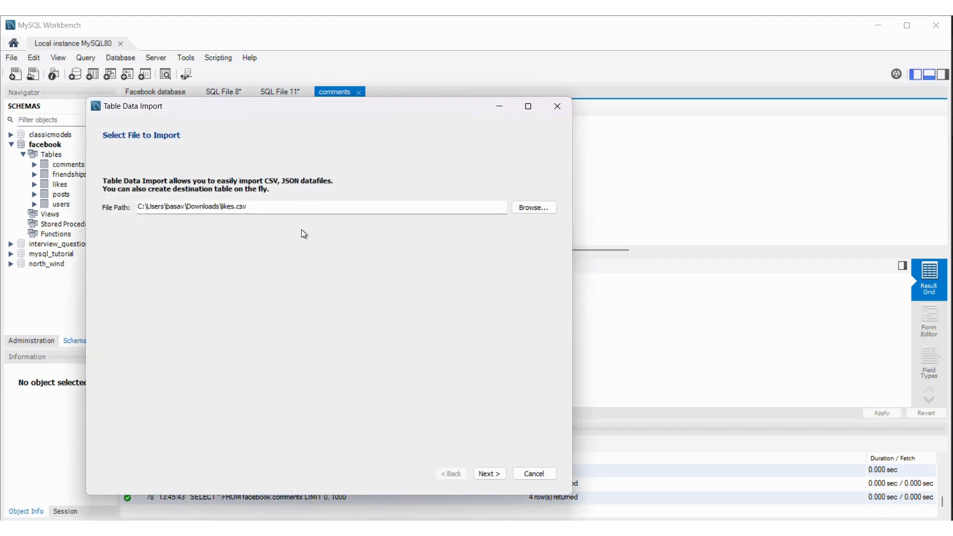
# - Switch to Excel, close the likes file and return to the Table Data Import wizard
pyautogui.click(618, 484)
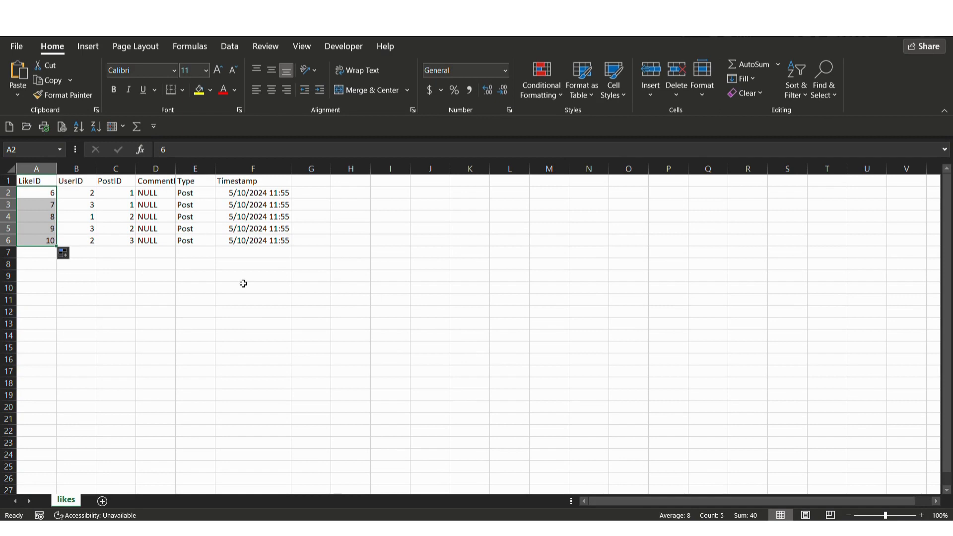
pyautogui.click(212, 300)
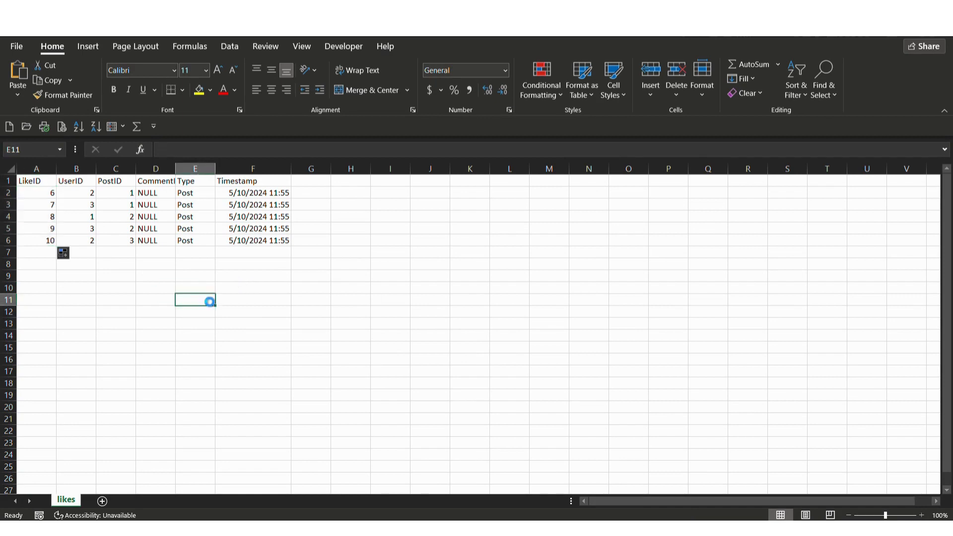
pyautogui.click(939, 36)
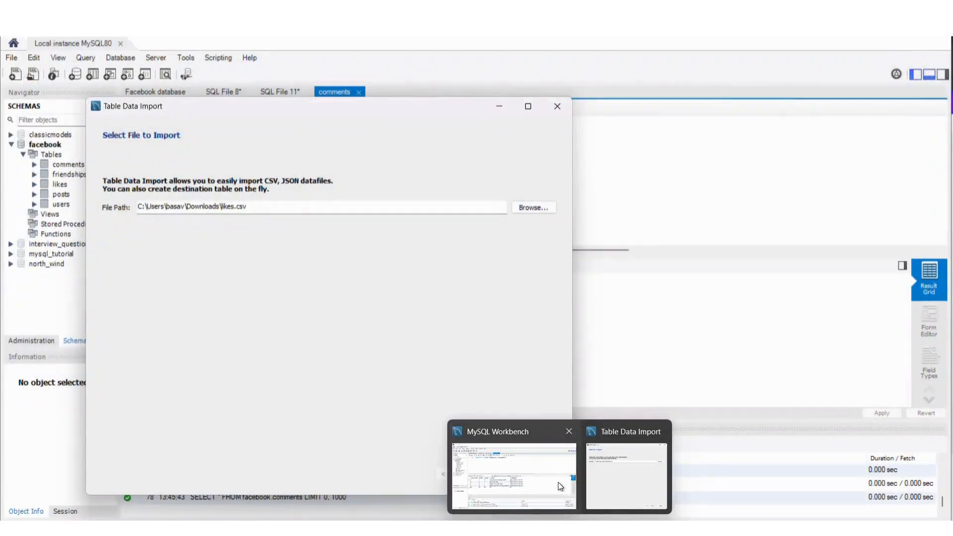
pyautogui.click(611, 484)
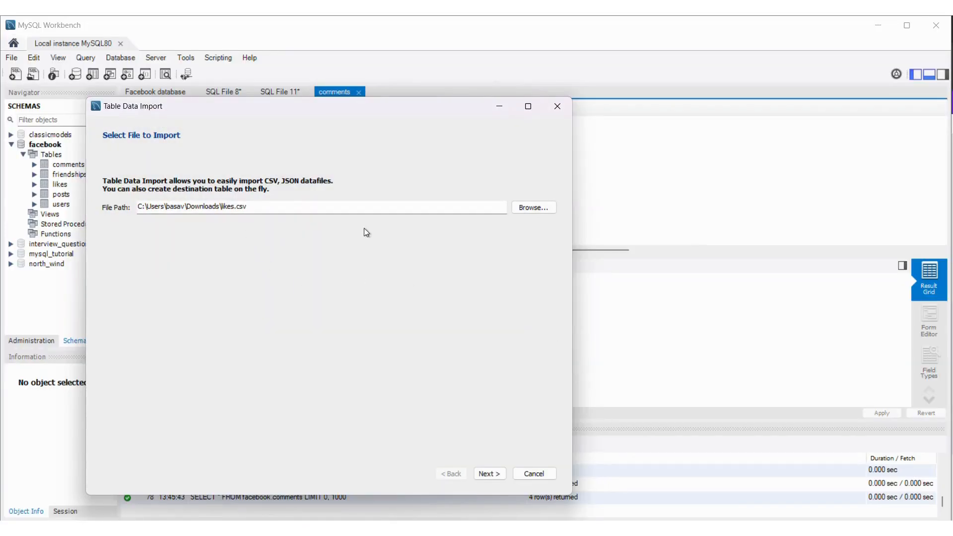
# - Choose the likes CSV from the Downloads folder as the file to import and continue to the destination settings
pyautogui.click(534, 207)
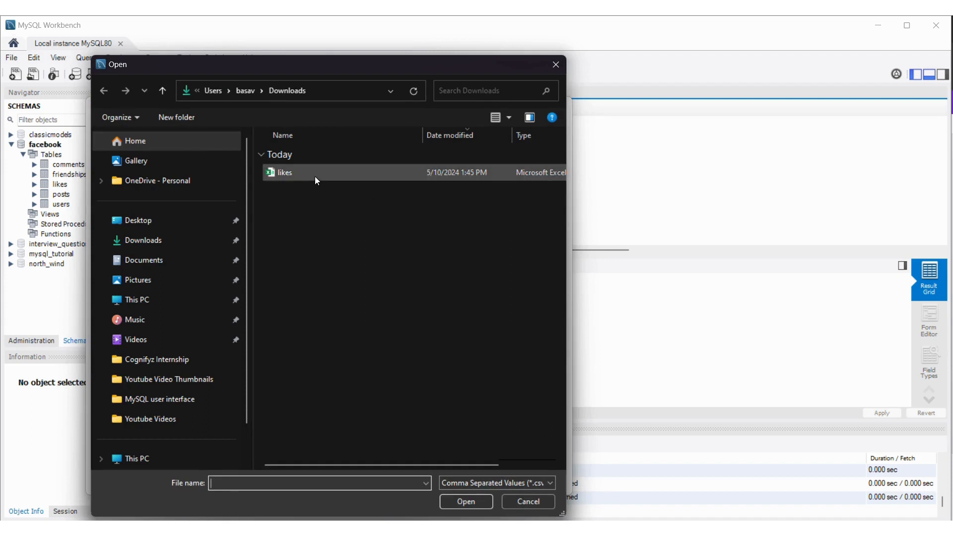
pyautogui.click(316, 178)
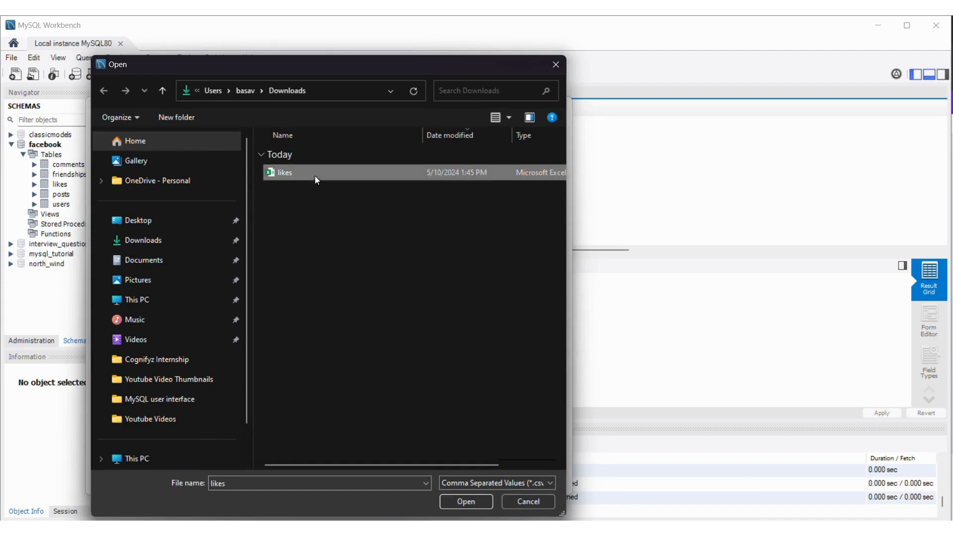
pyautogui.click(472, 499)
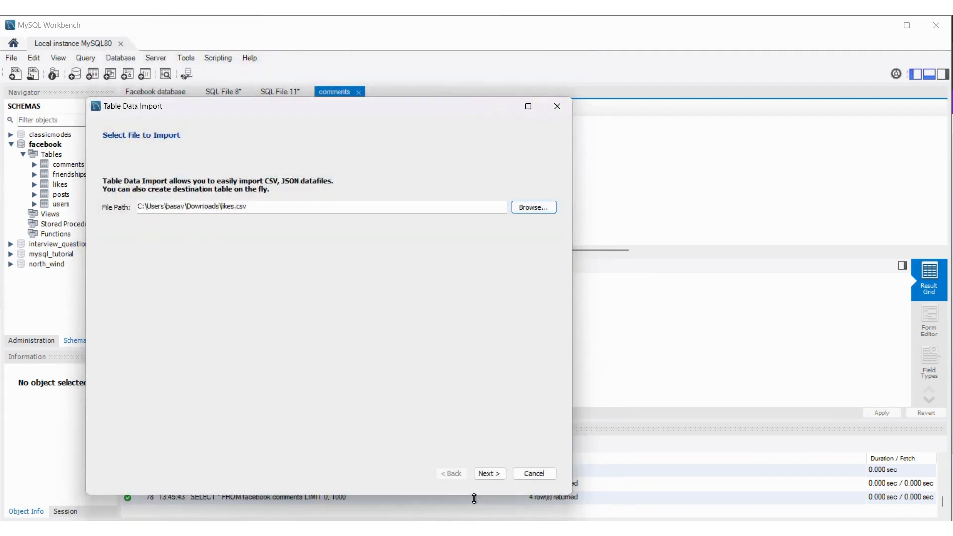
pyautogui.click(489, 473)
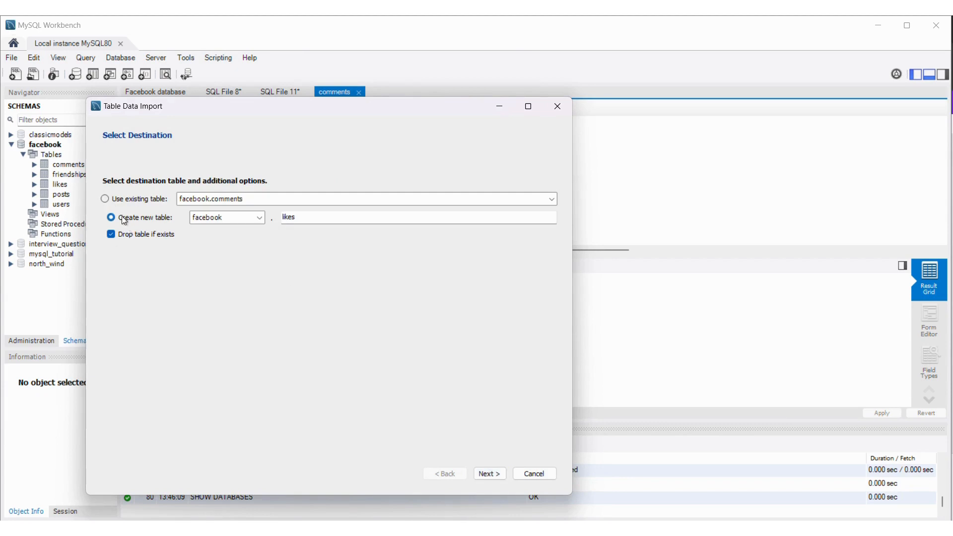
# - Set the import destination to the existing table facebook.likes and continue to the column mapping
pyautogui.click(105, 199)
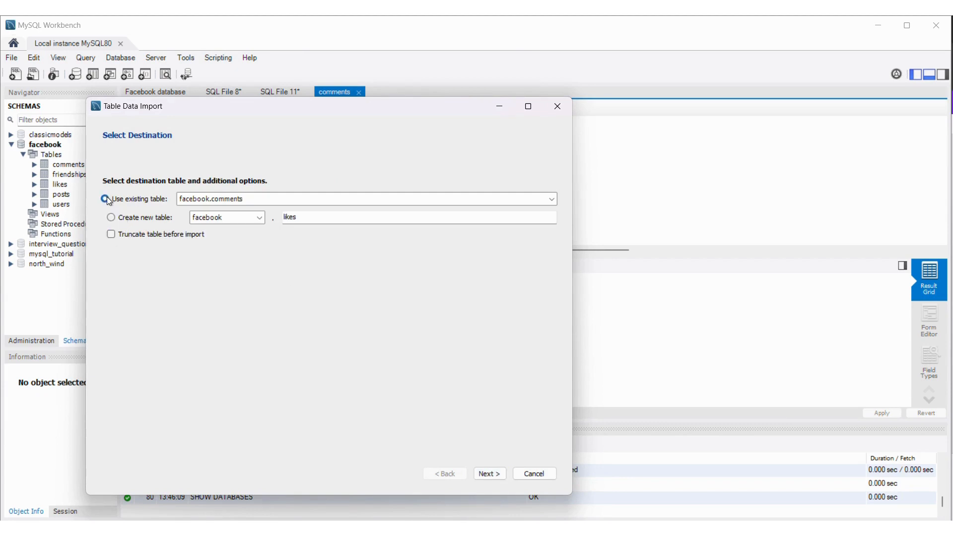
pyautogui.click(231, 200)
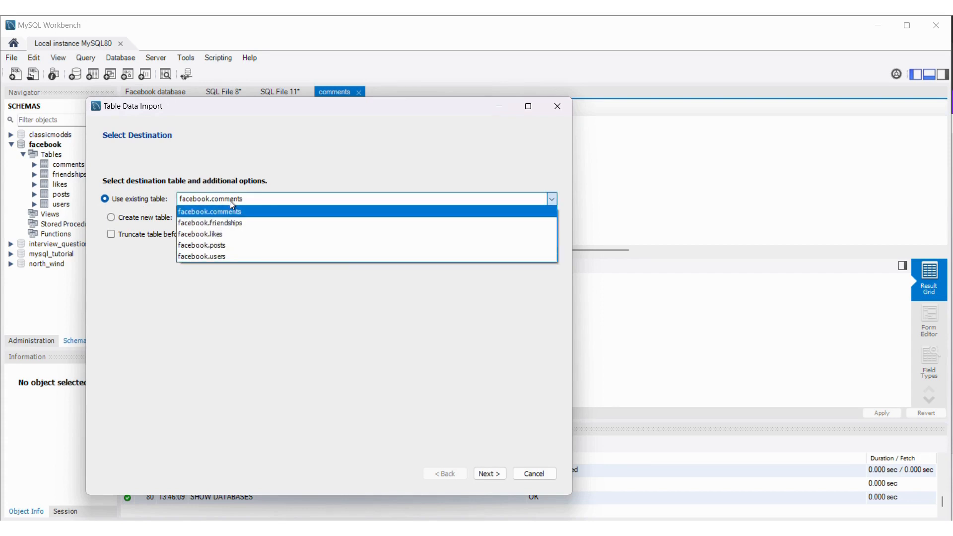
pyautogui.click(232, 234)
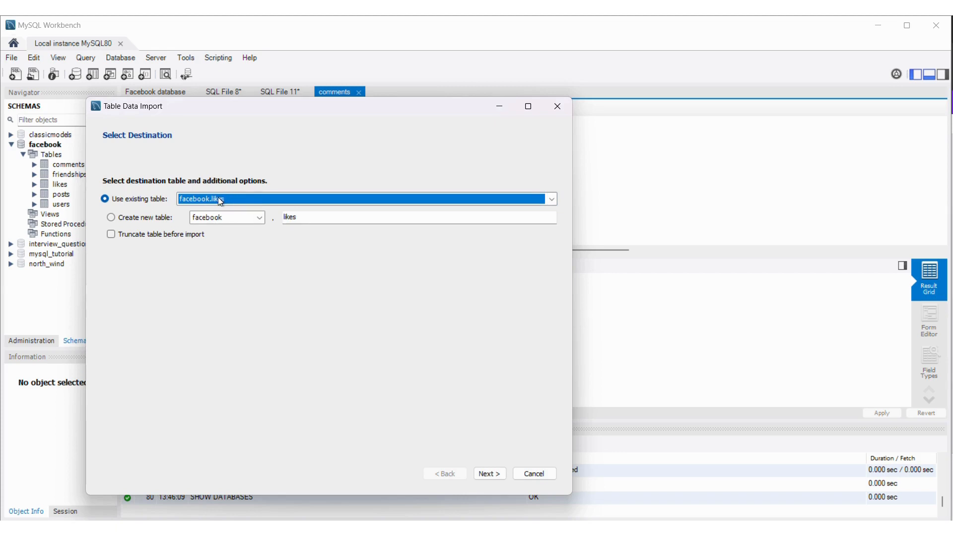
pyautogui.click(489, 473)
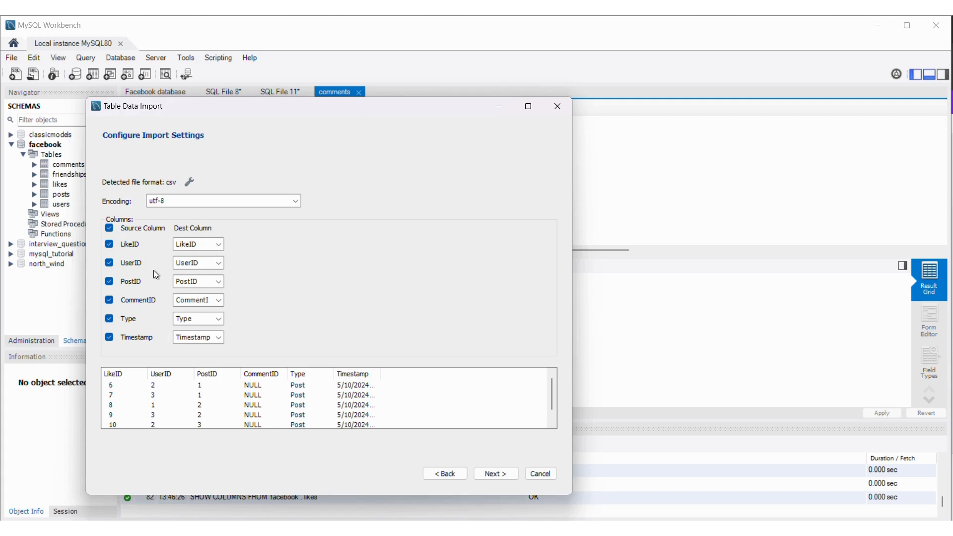
# - Accept the utf-8 encoding and column mapping, run the import into the likes table and finish the wizard
pyautogui.scroll(-1, 248, 404)
pyautogui.click(495, 473)
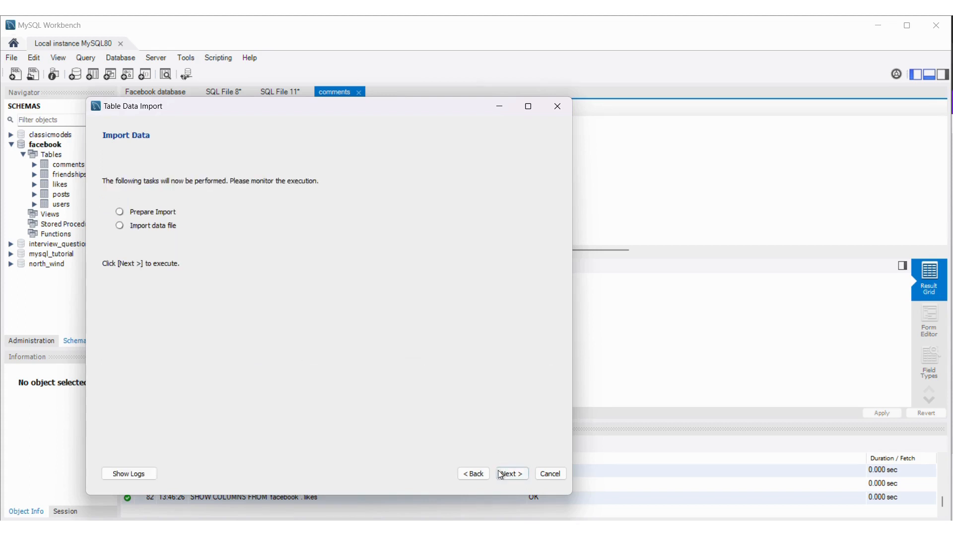
pyautogui.click(504, 473)
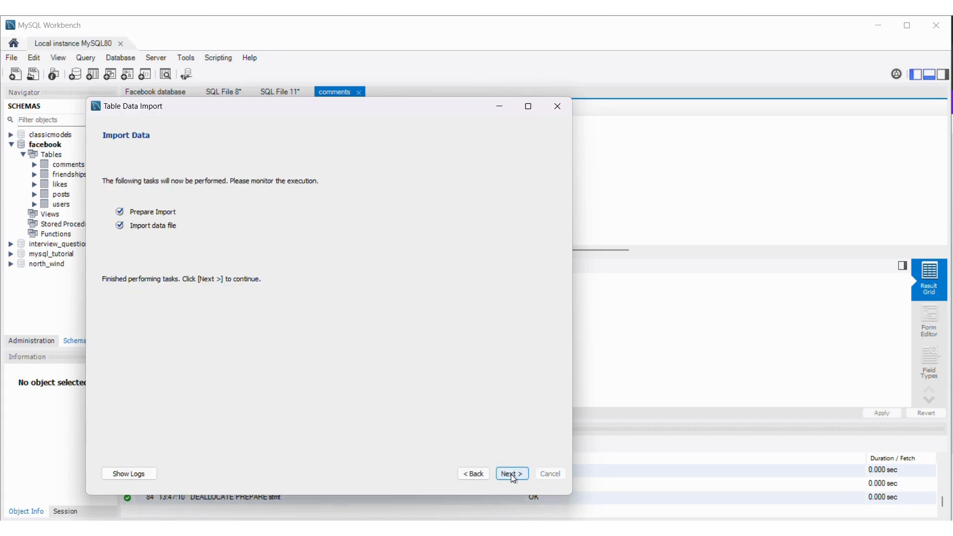
pyautogui.click(511, 475)
pyautogui.click(515, 473)
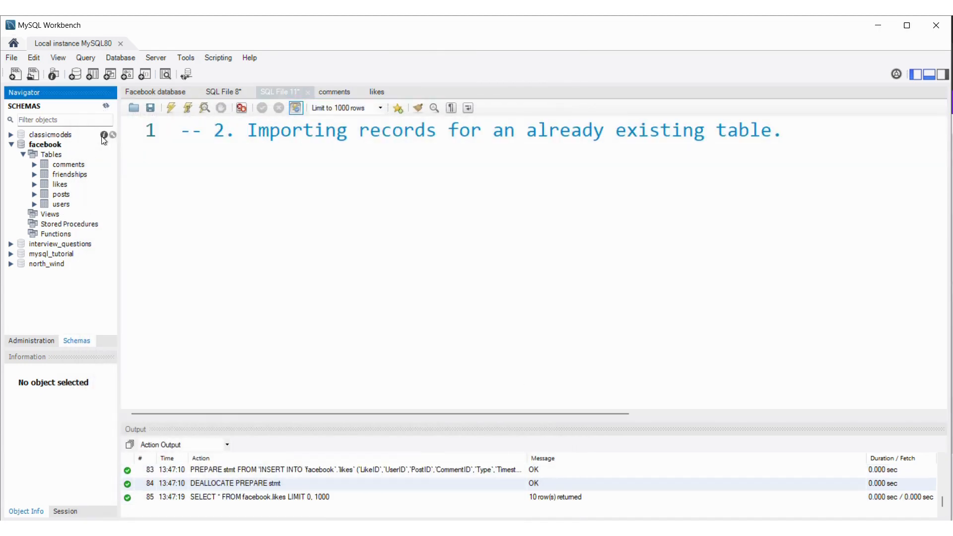
# - Show the rows of the facebook likes table and check the records through the end of the list
pyautogui.moveTo(66, 185)
pyautogui.click(112, 183)
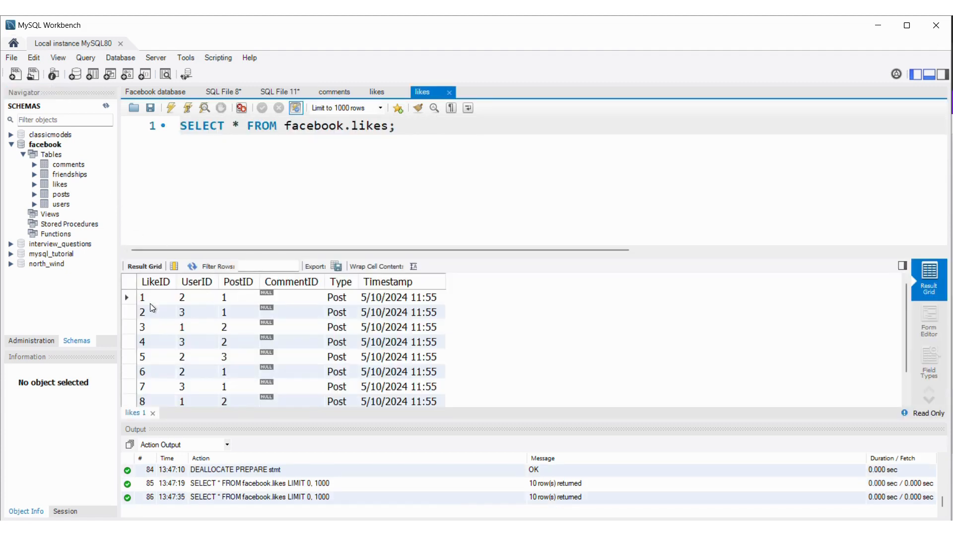
pyautogui.scroll(-1, 151, 310)
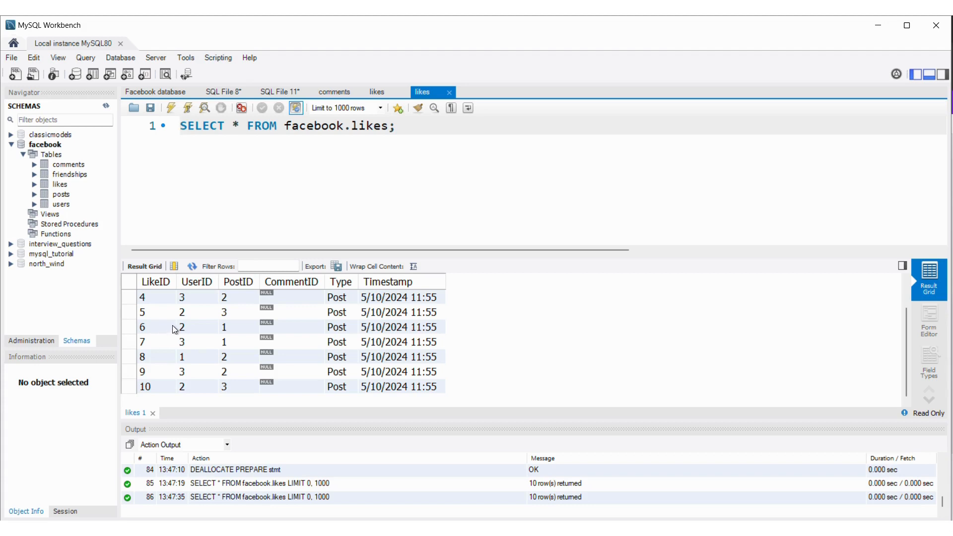